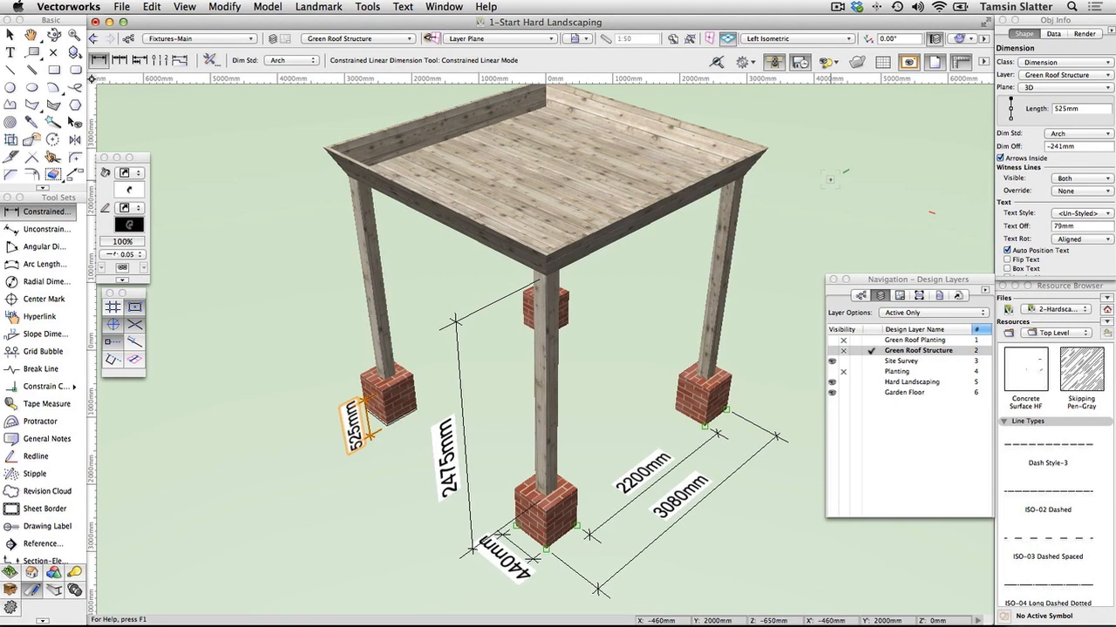
Switch the garden model from the plan view to the Left Isometric view.
key(F5)
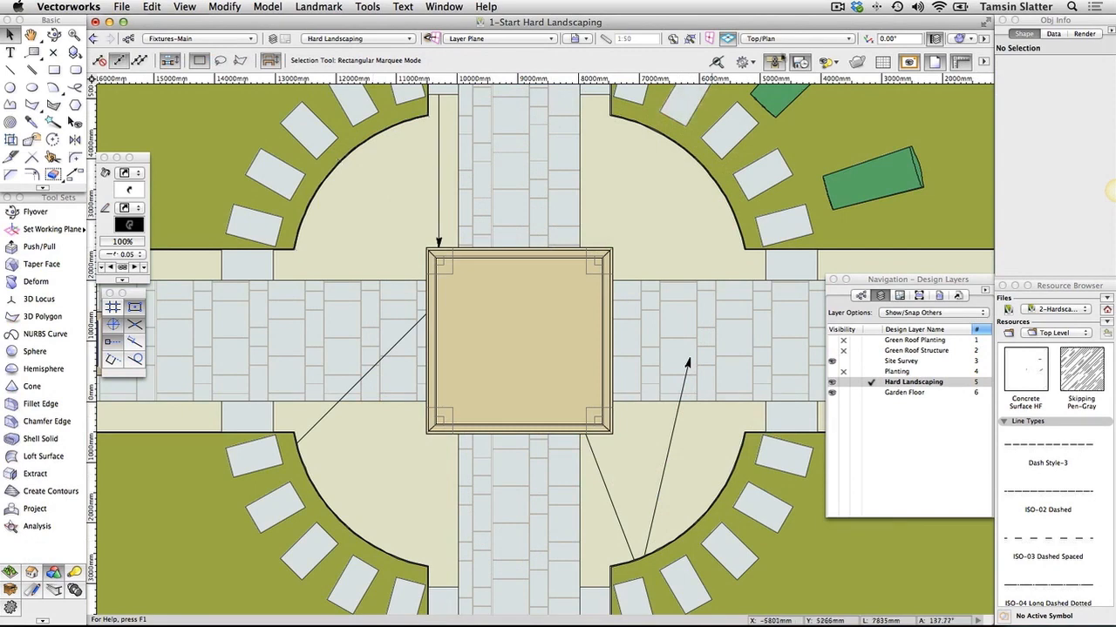
click(784, 40)
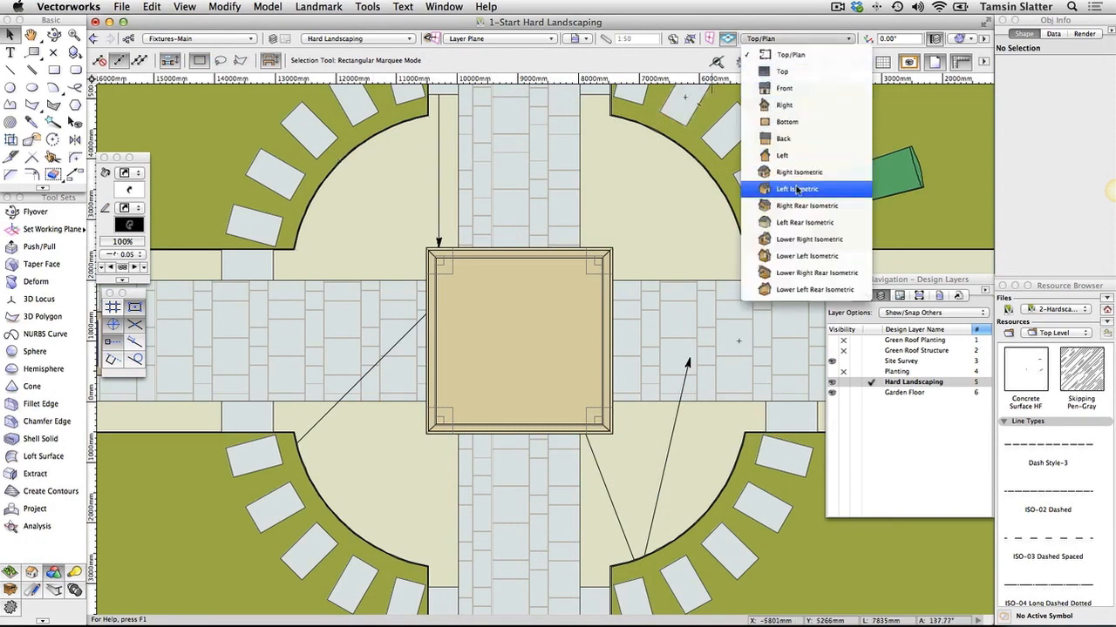
key(Escape)
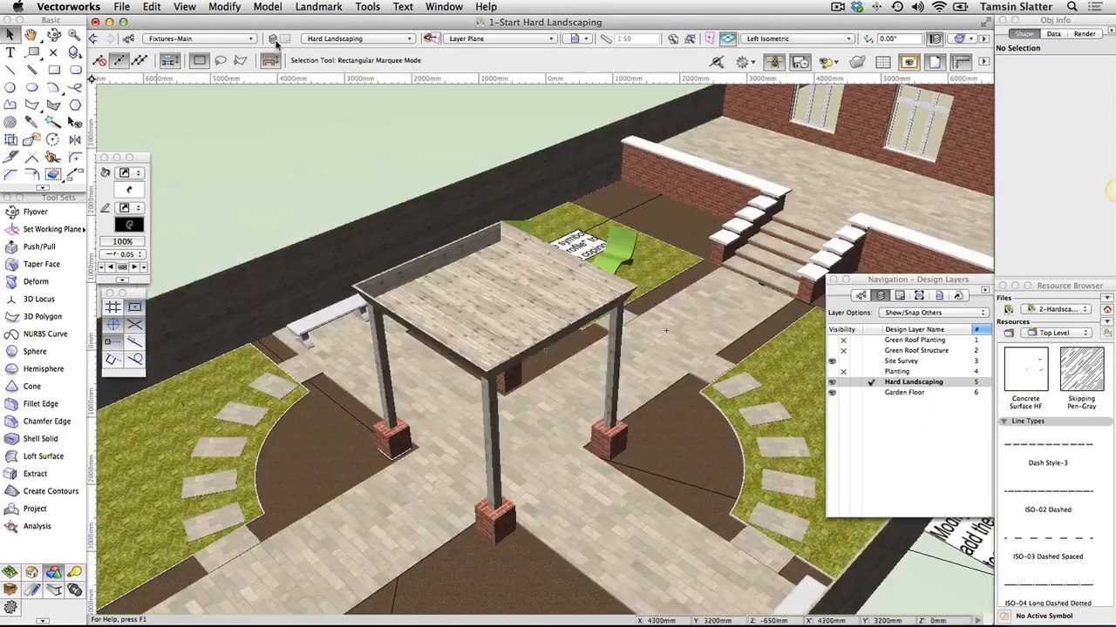
Check the elevation and other settings of the Green Roof Structure design layer, leaving them as they are.
click(275, 40)
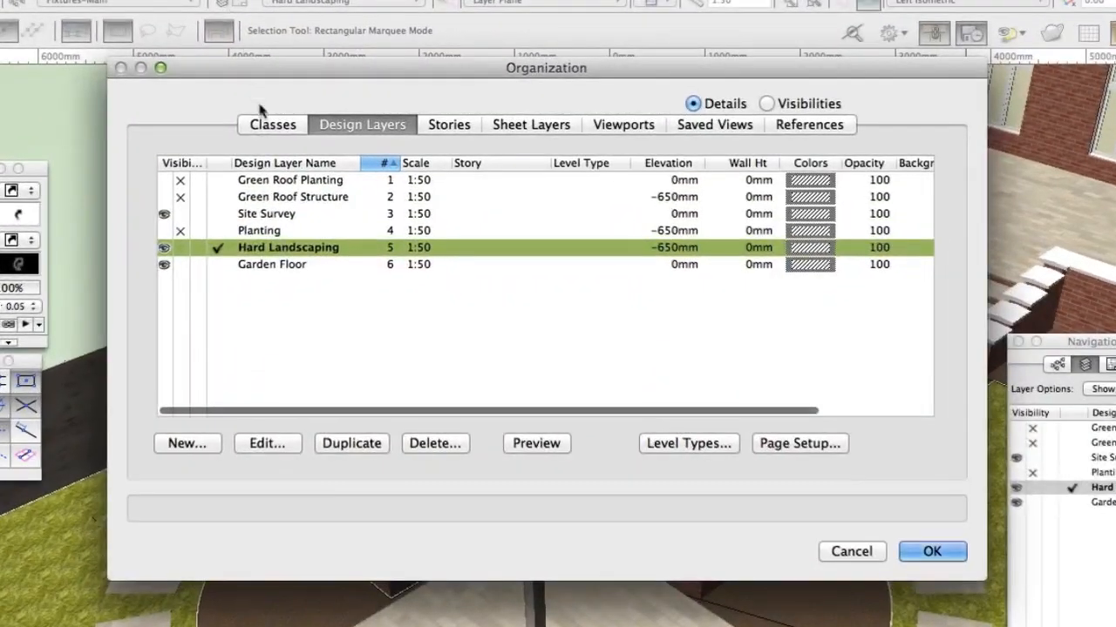
click(300, 191)
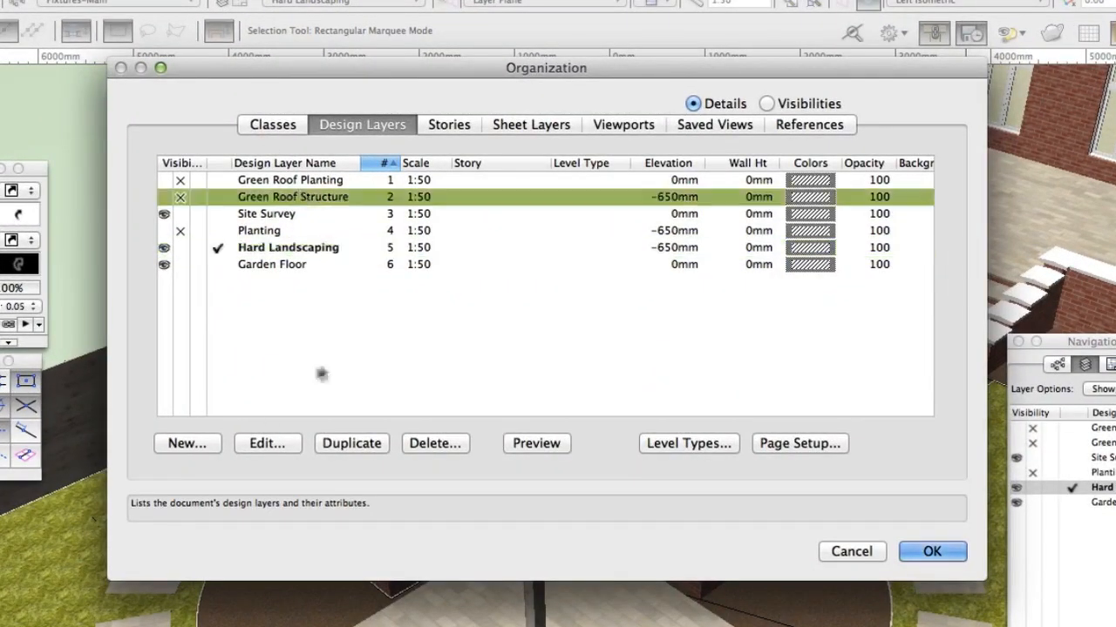
click(265, 443)
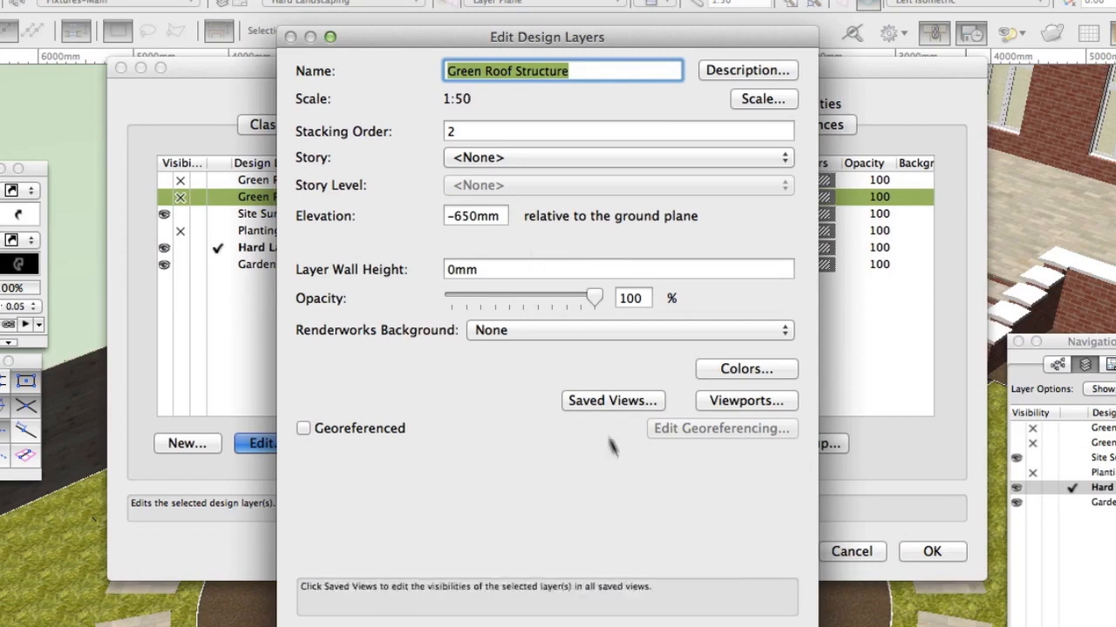
click(698, 621)
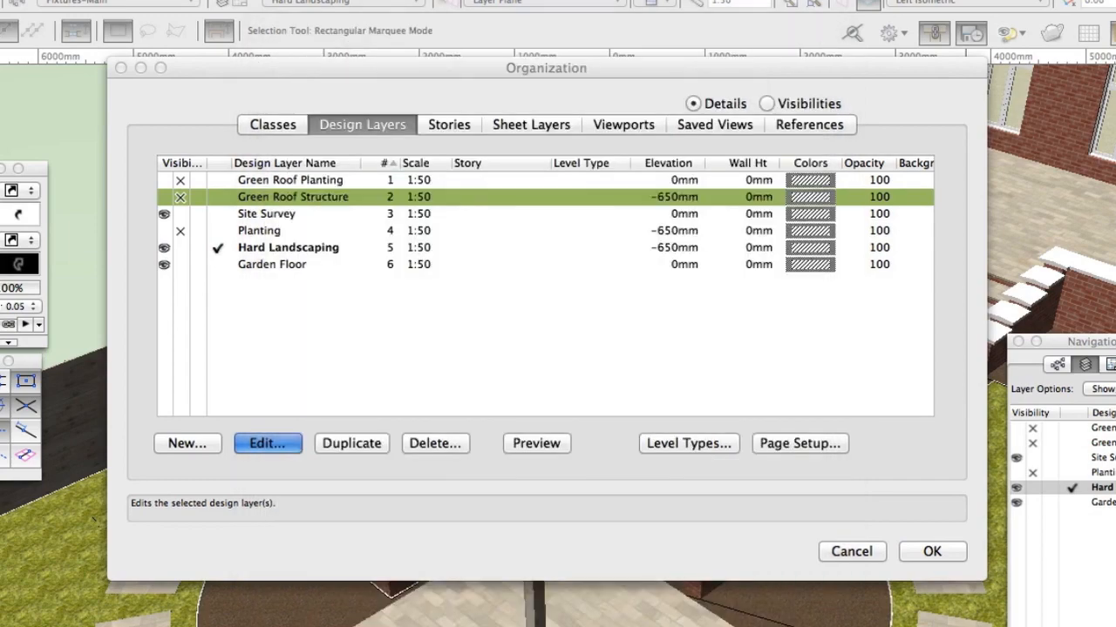
click(859, 551)
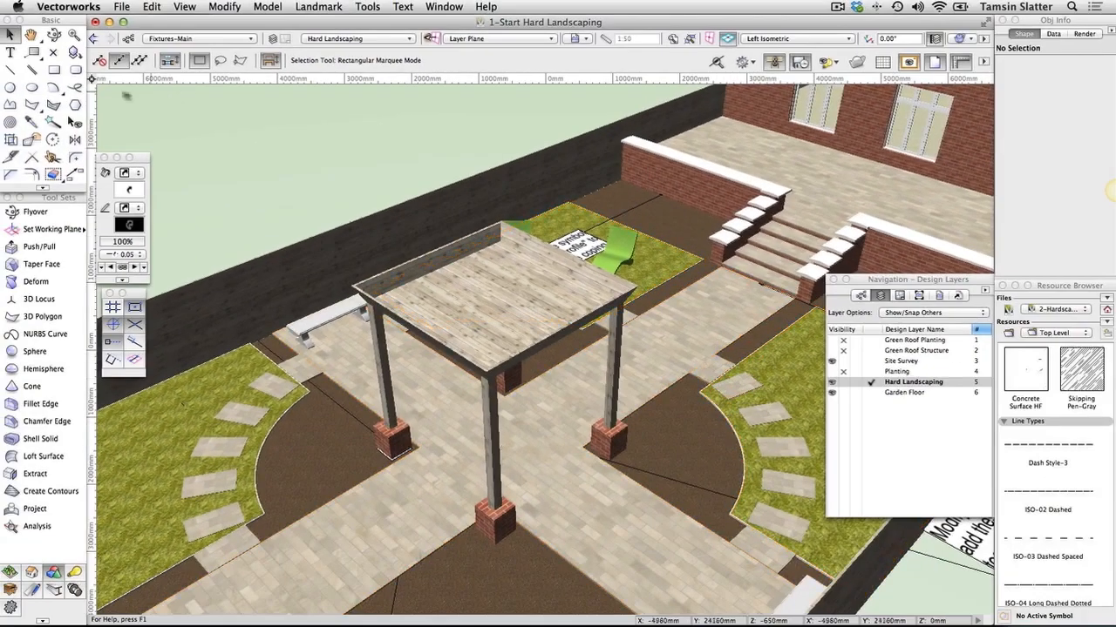
Reassign the timber pergola with brick bases to the Green Roof Structure layer.
click(475, 291)
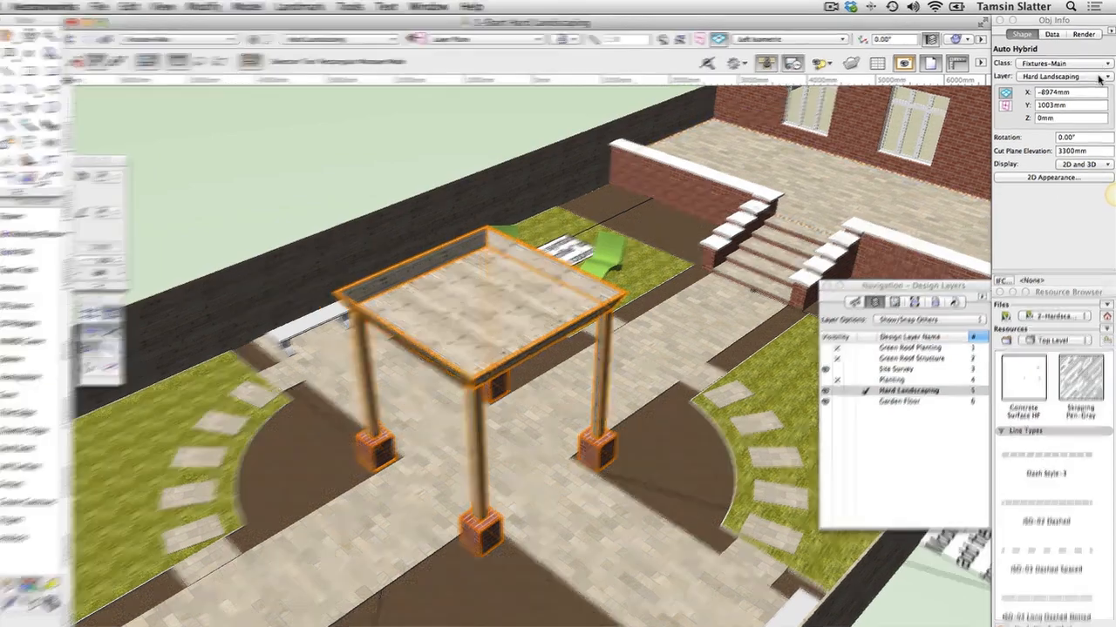
click(1100, 76)
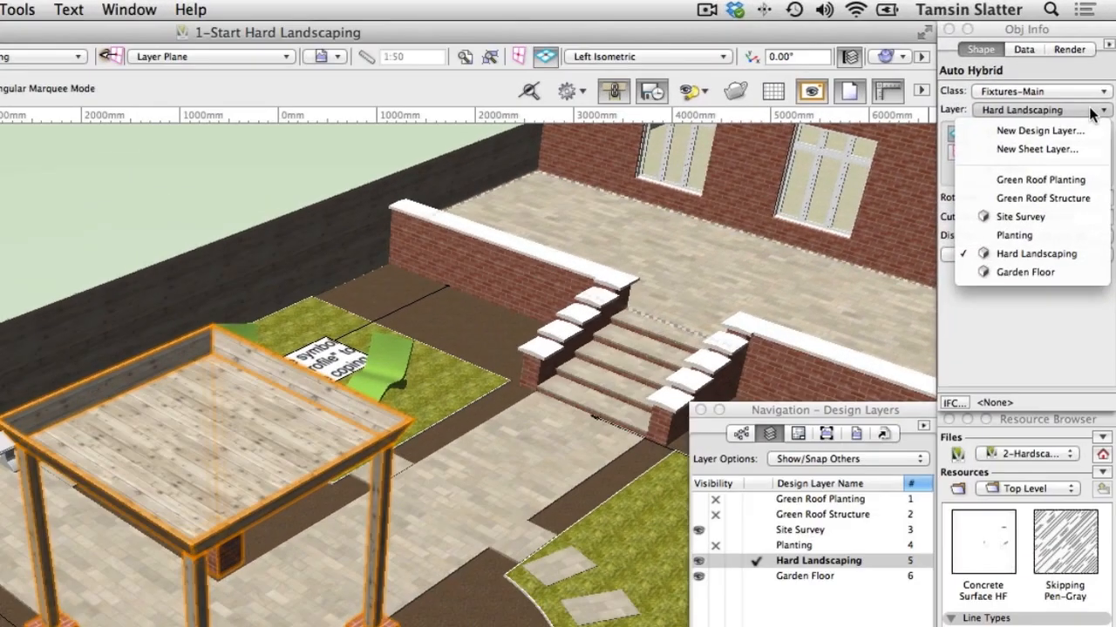
click(1093, 200)
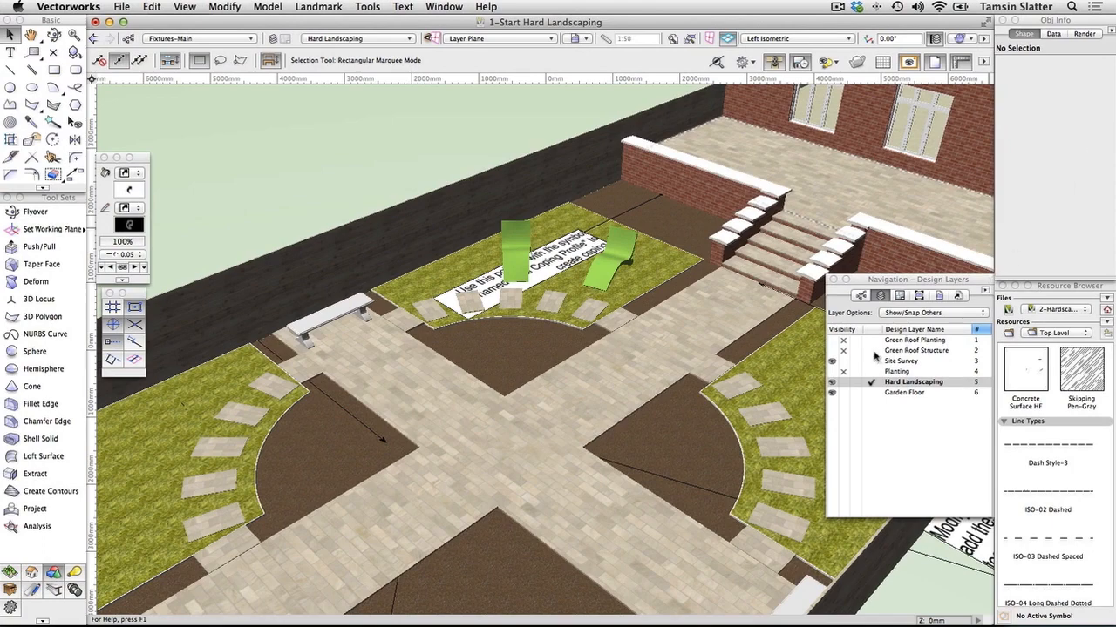
Make Green Roof Structure the active design layer and set the layer options to Active Only.
click(873, 352)
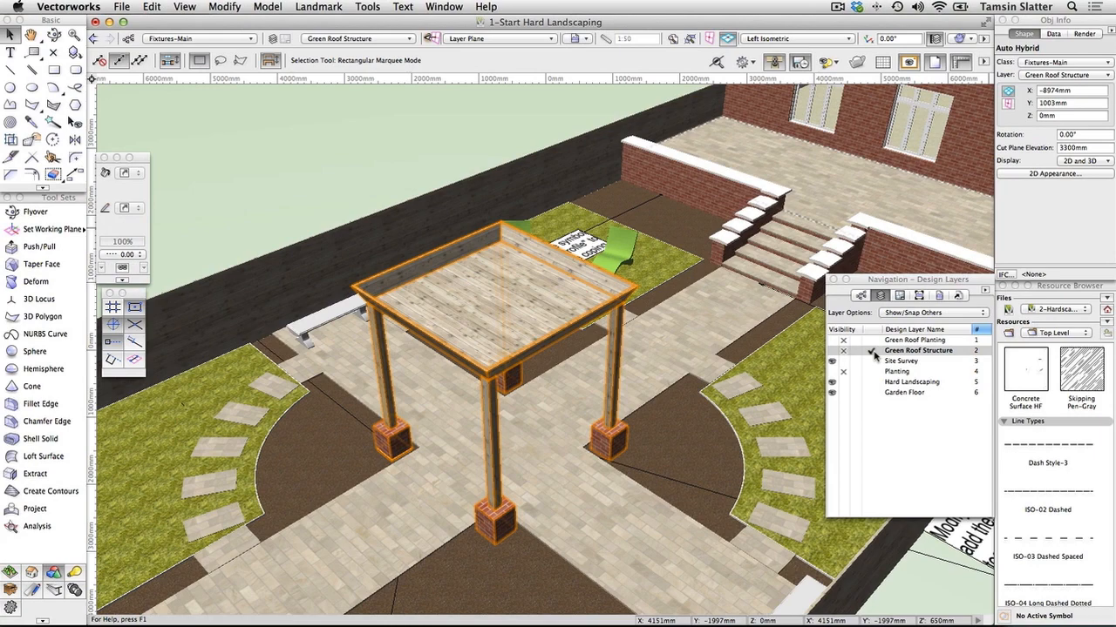
click(909, 313)
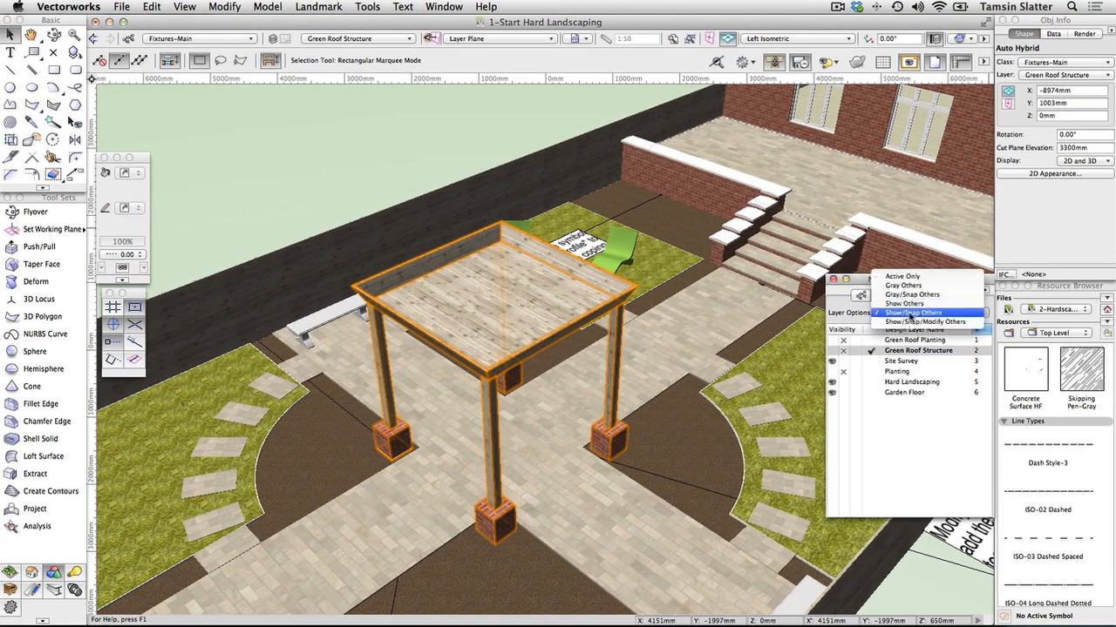
click(905, 278)
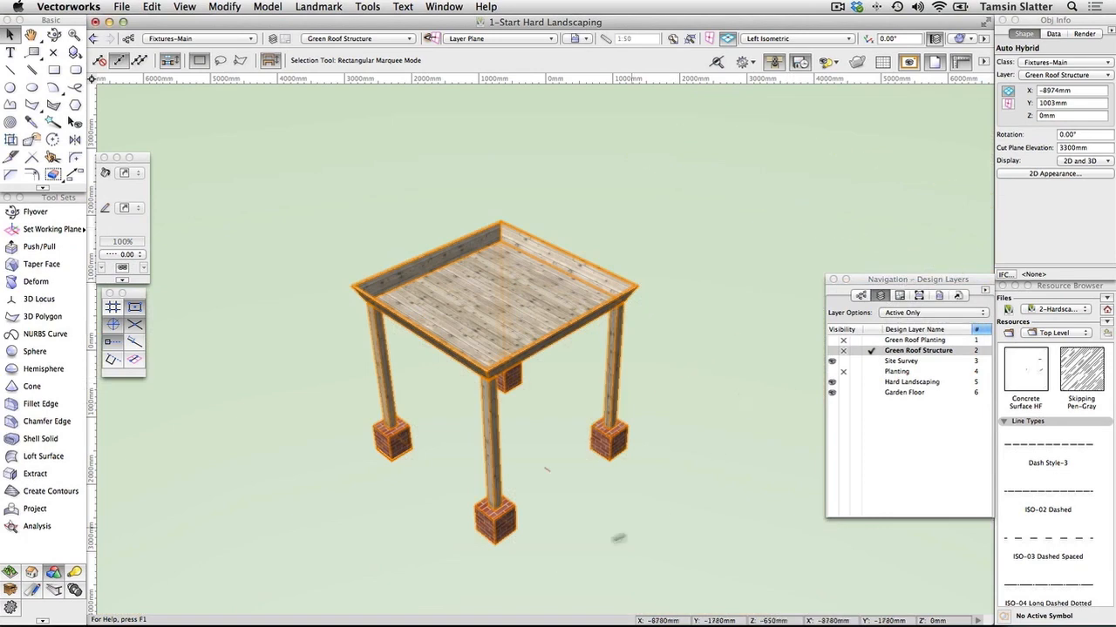
click(358, 522)
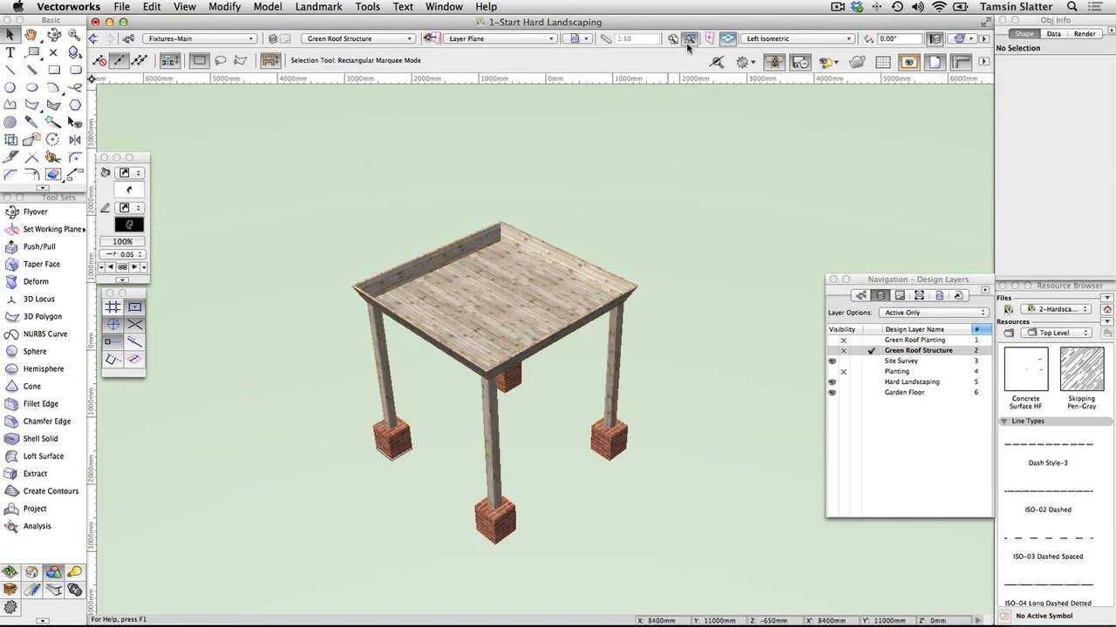
click(689, 39)
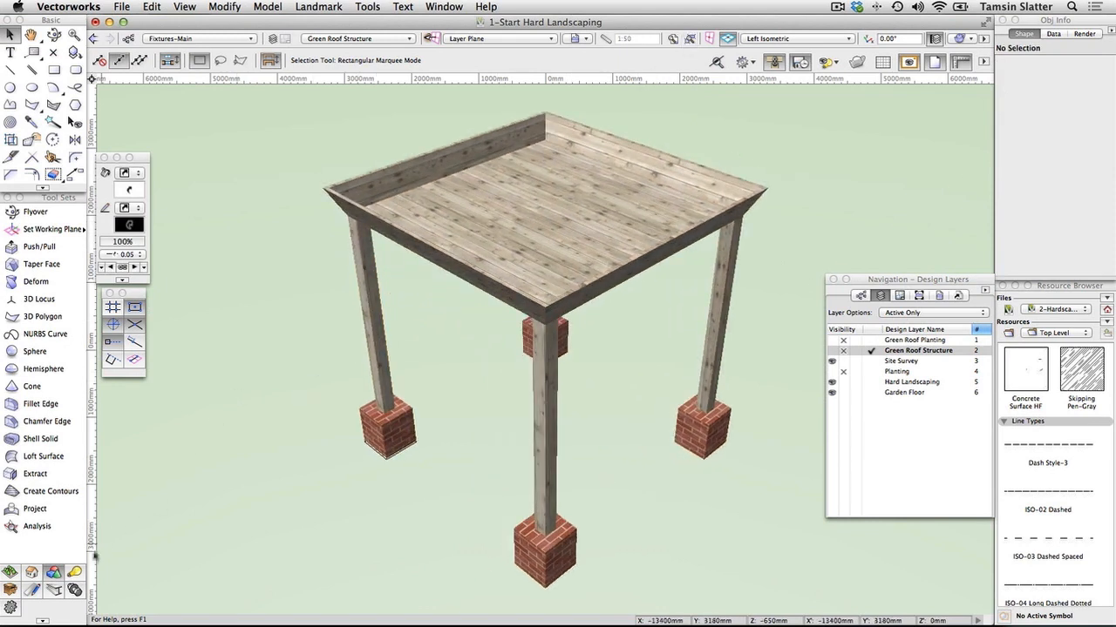
Activate the Constrained Linear Dimension tool in Constrained Linear mode with the Arch dimension standard.
click(33, 590)
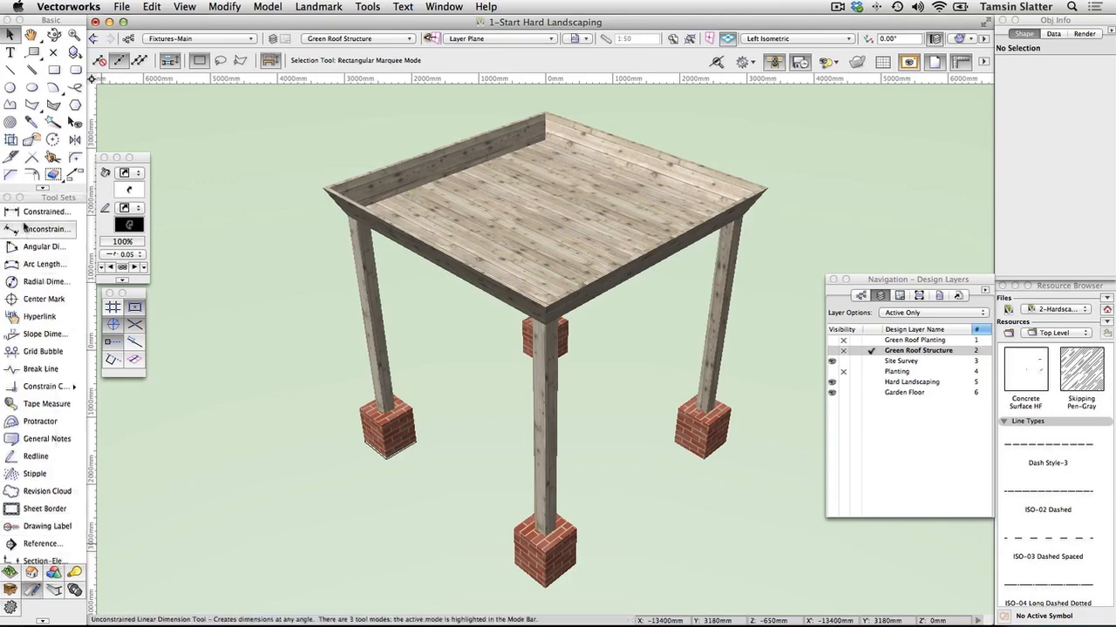
click(25, 214)
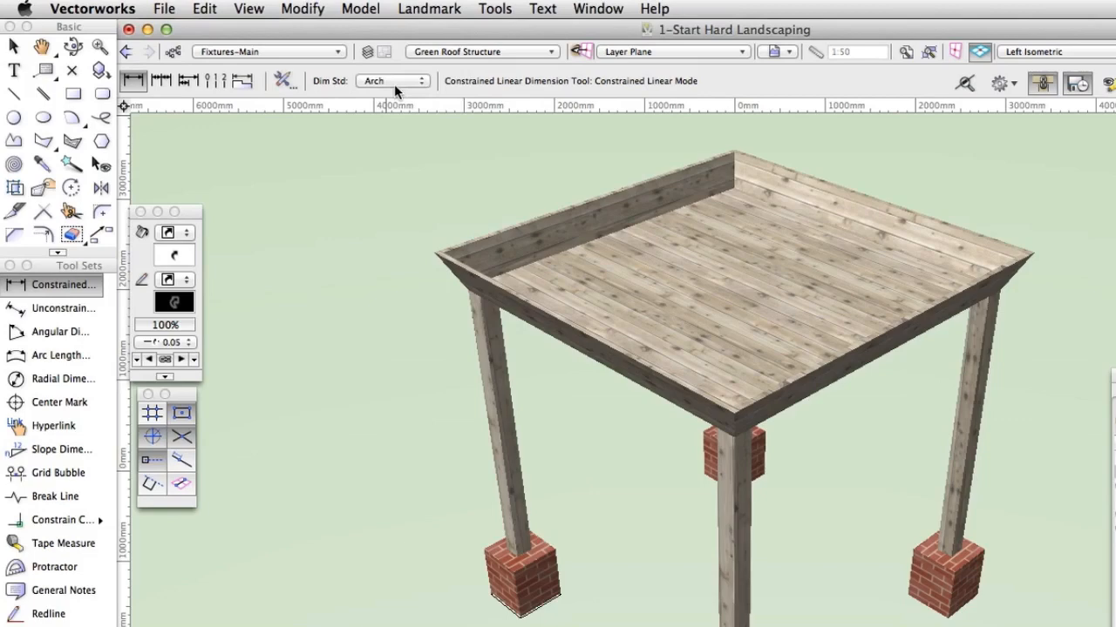
click(292, 61)
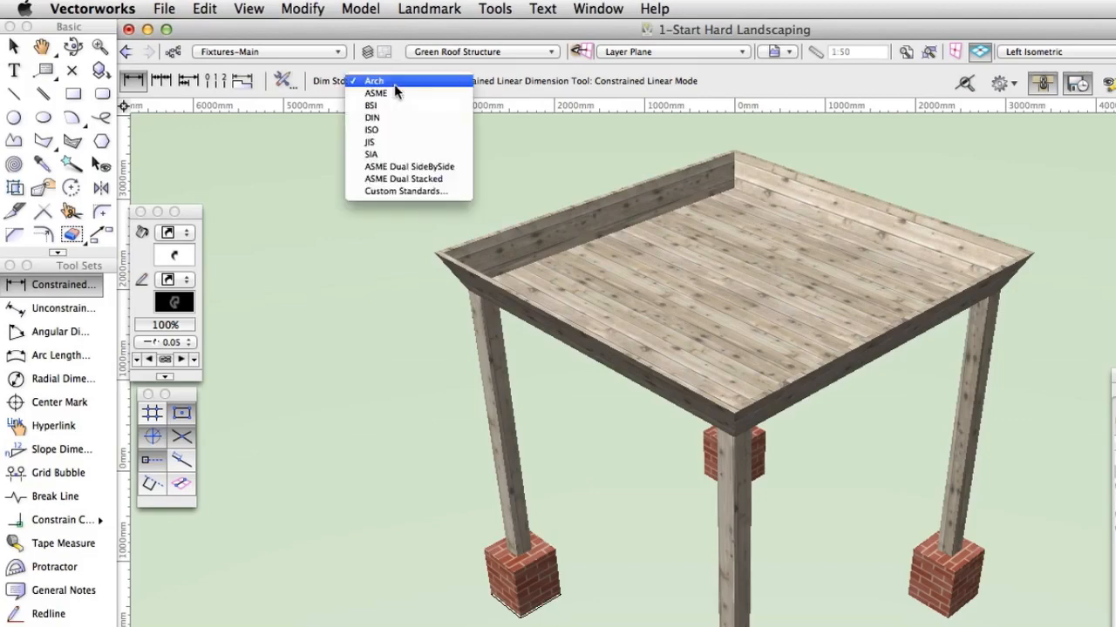
click(394, 84)
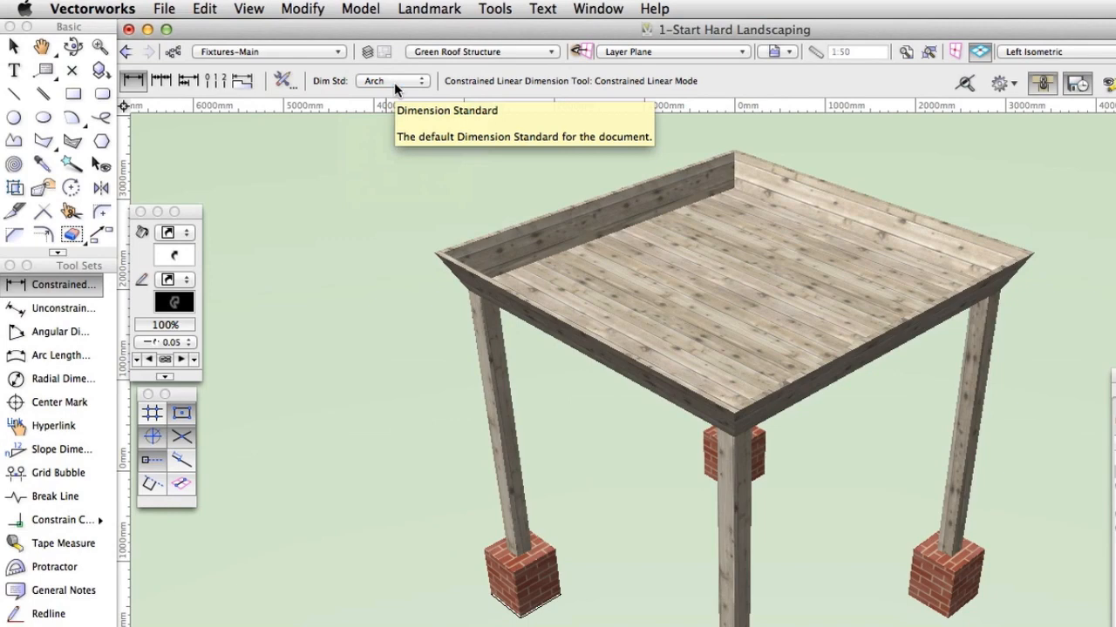
Set the default text format to the Dimensions 10 pt text style.
click(542, 8)
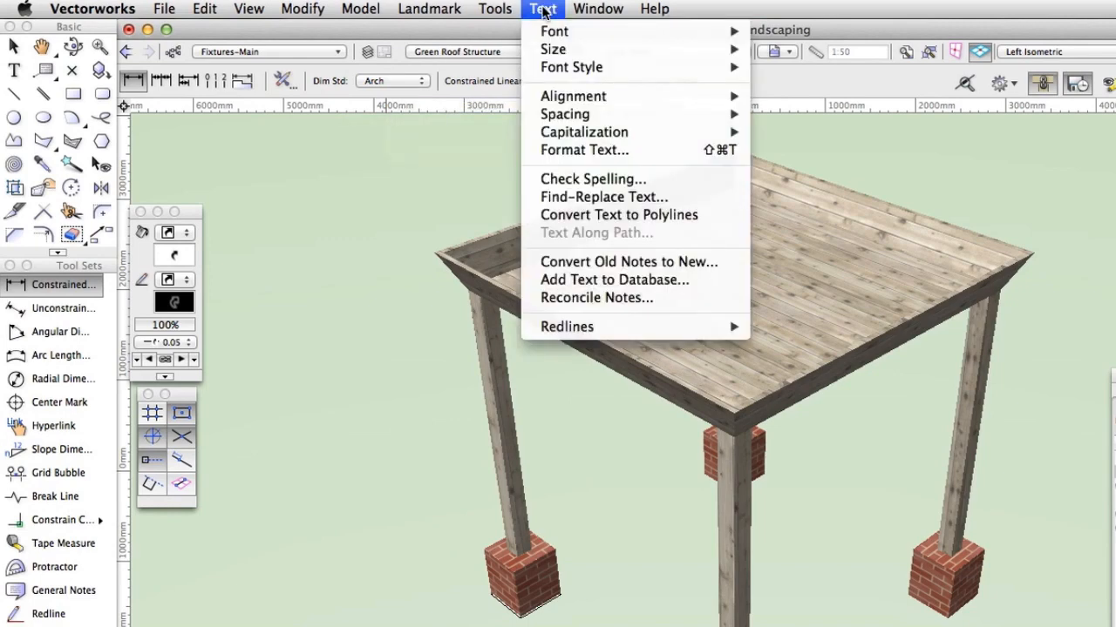
click(598, 150)
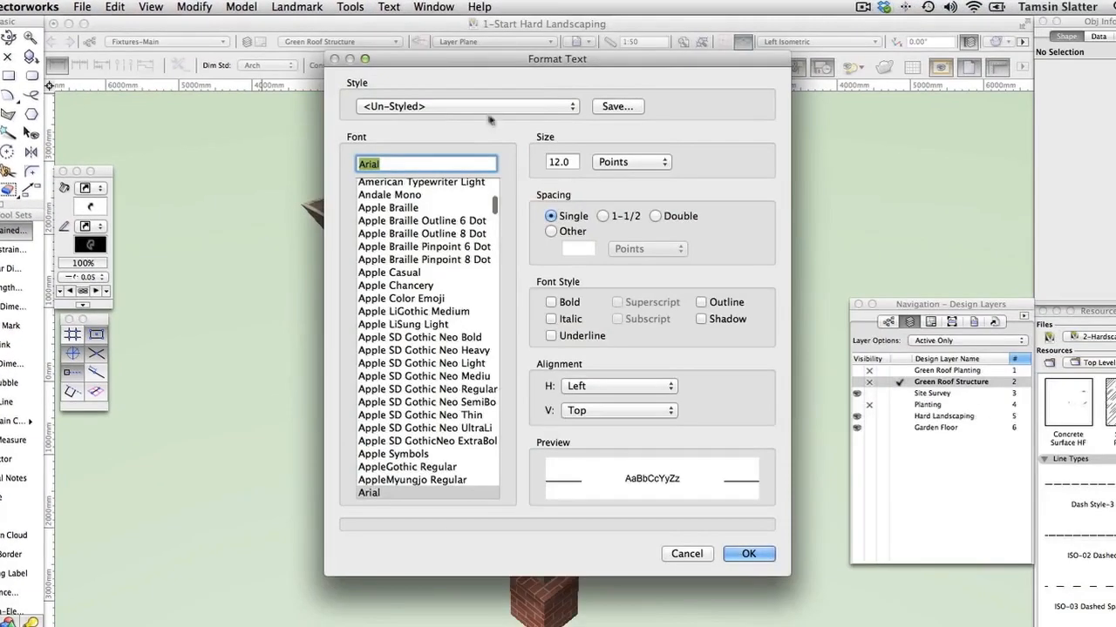
click(494, 112)
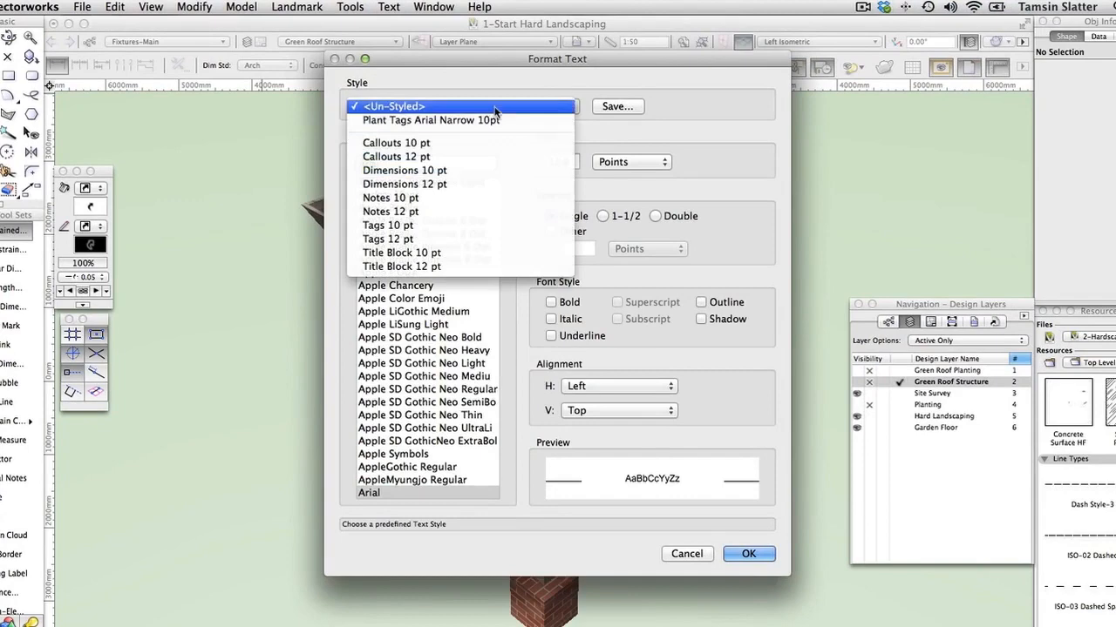
click(494, 170)
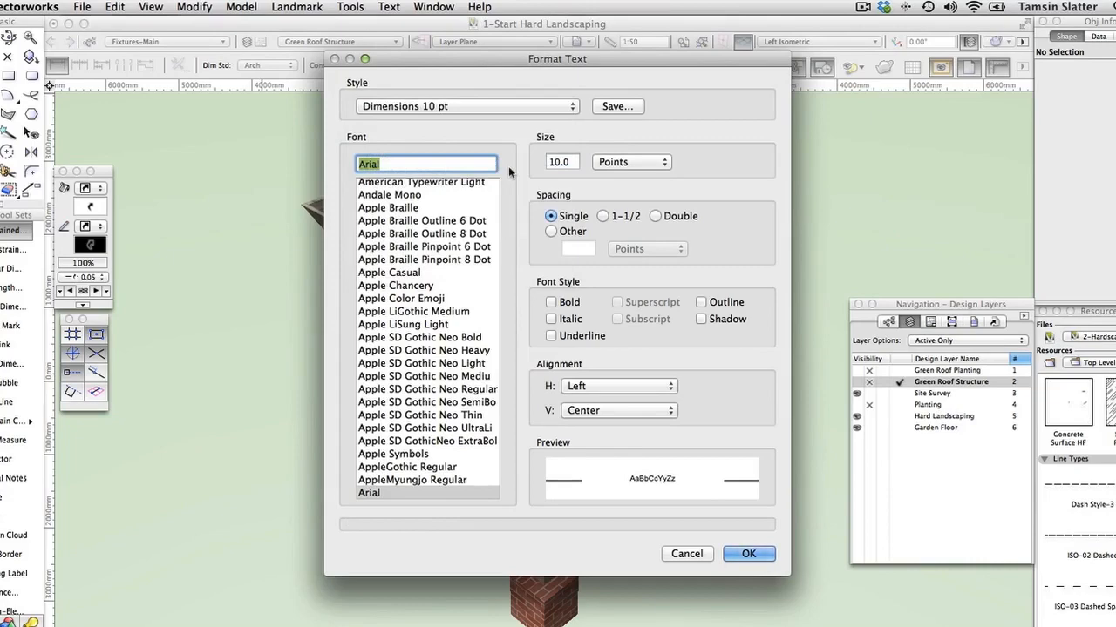
click(746, 554)
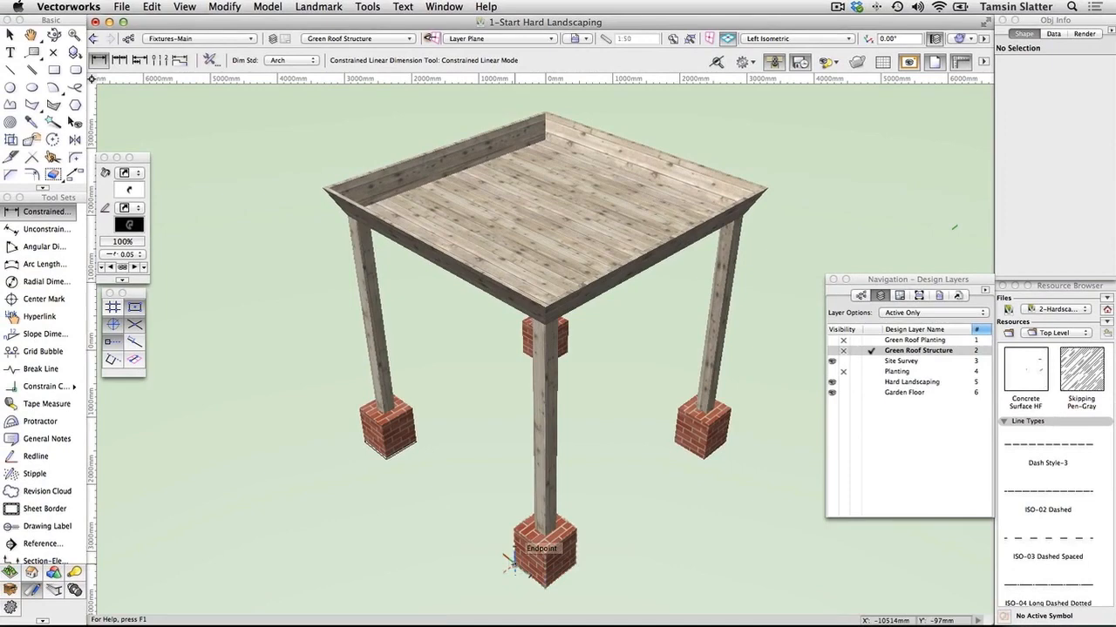
Dimension the lower edge of one side of the front brick base, offset about 182 mm outward.
click(512, 560)
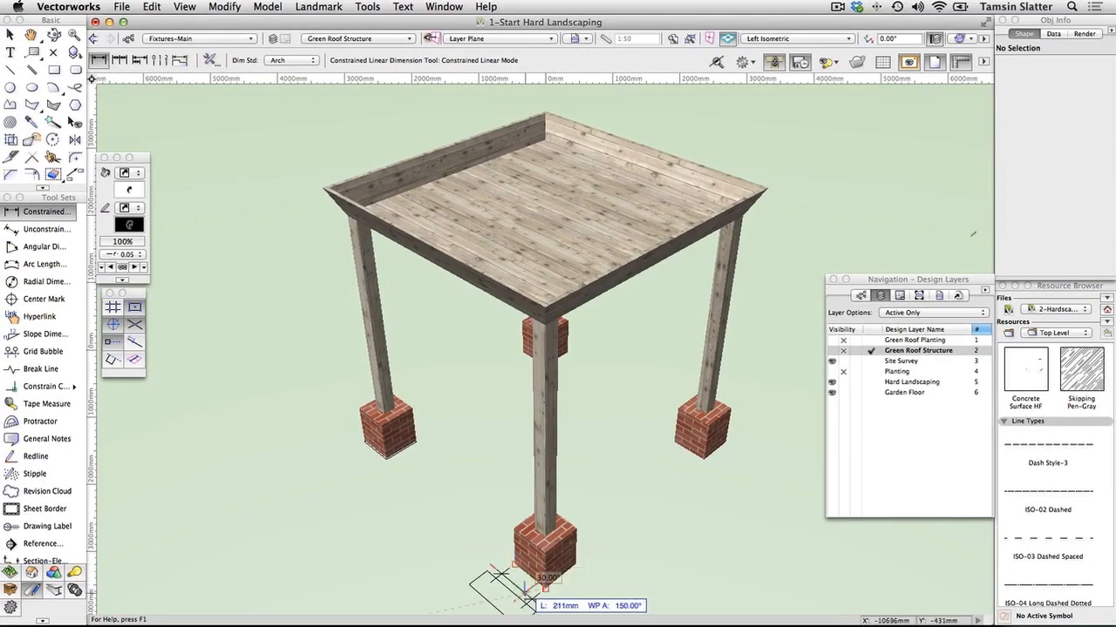
click(526, 593)
key(space)
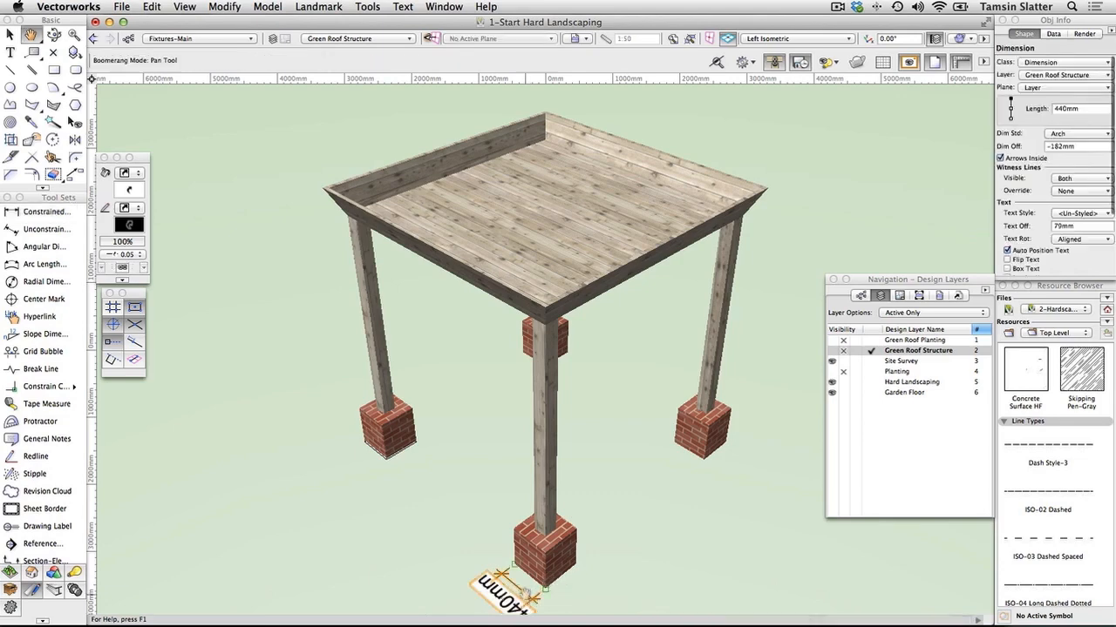
drag(526, 599, 521, 471)
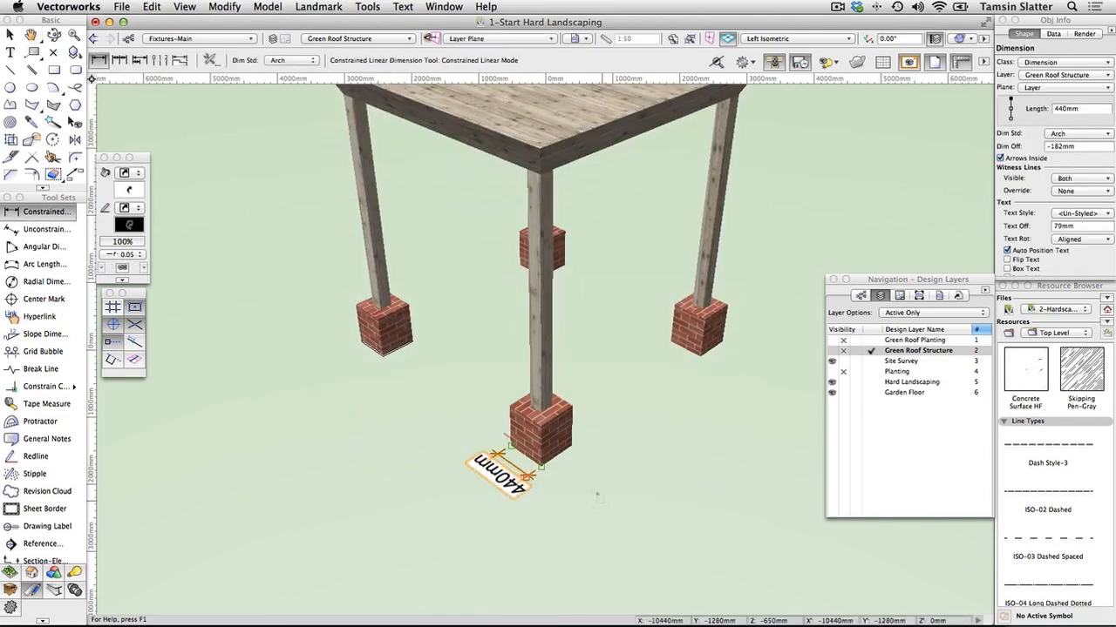
Dimension the overall span across the front and right-hand brick bases, offset about 693 mm, and the clear gap between them, offset about 181 mm.
click(540, 466)
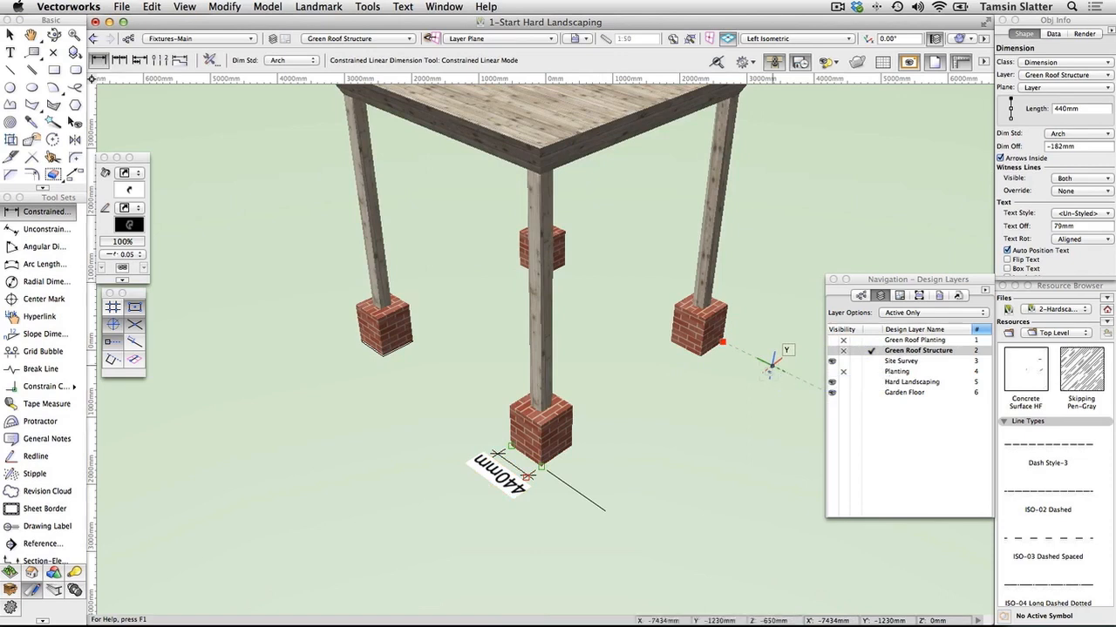
click(772, 366)
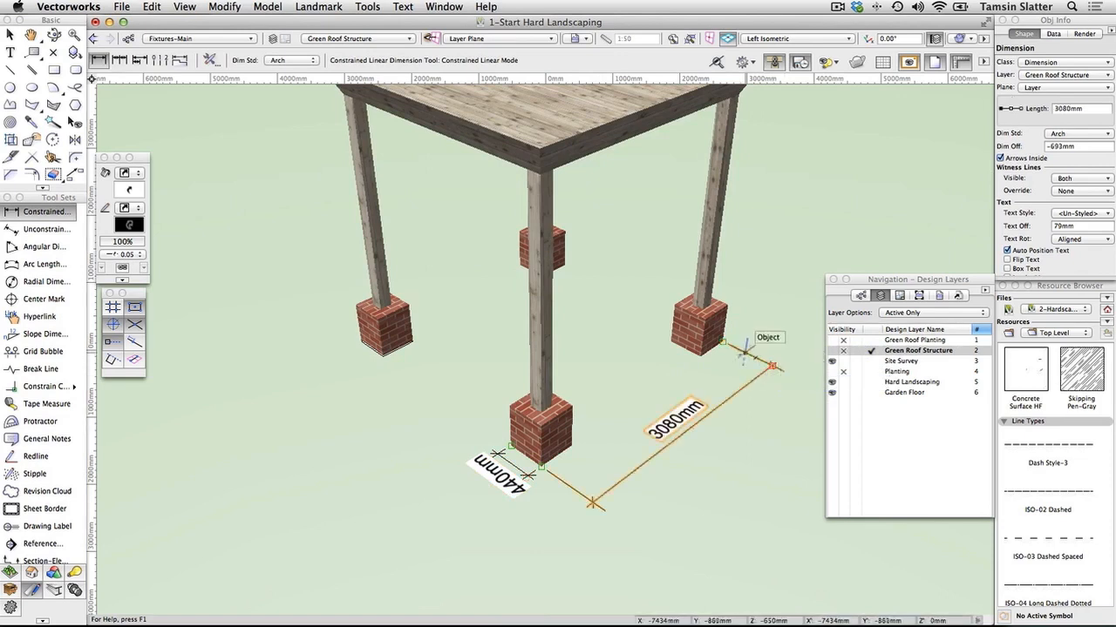
click(573, 443)
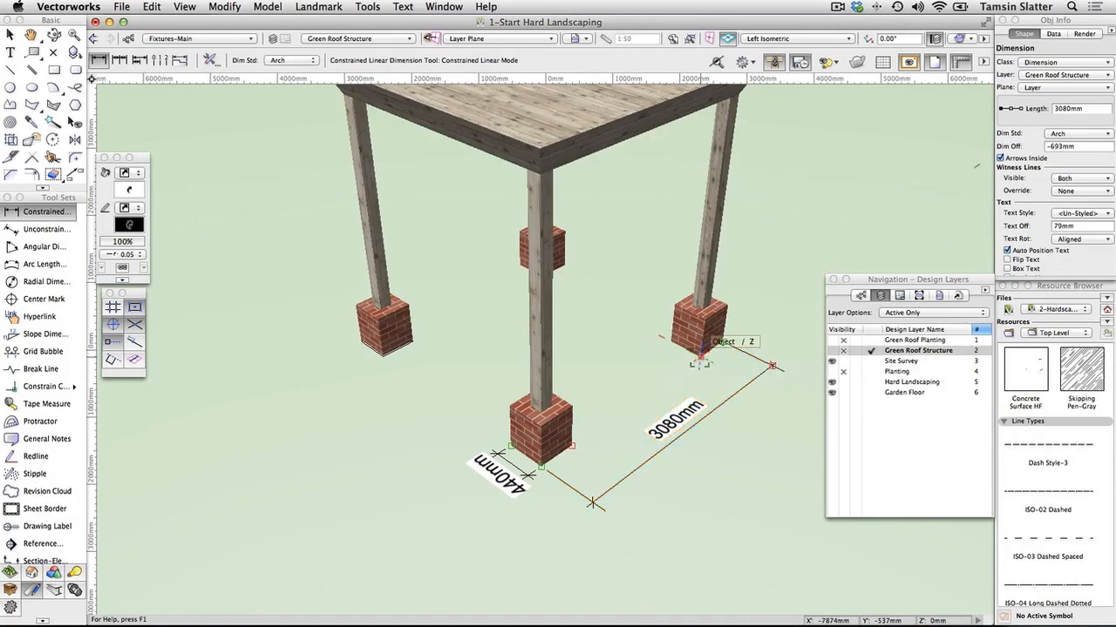
click(703, 354)
click(713, 359)
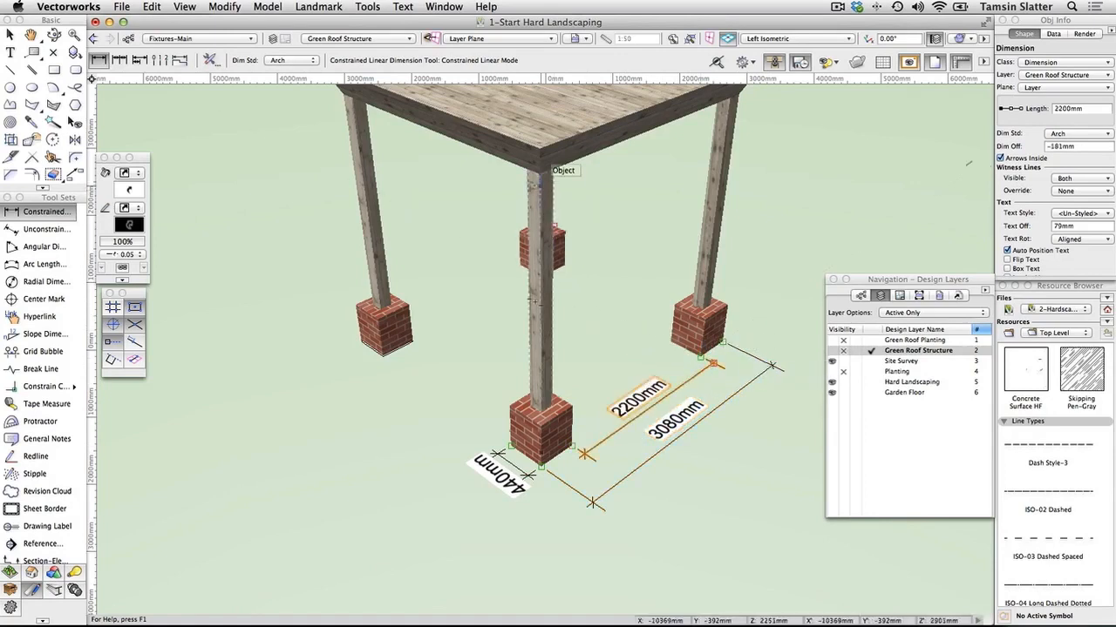
Dimension the front post's height from the top of its brick base to the roof underside, offset about 946 mm.
click(541, 175)
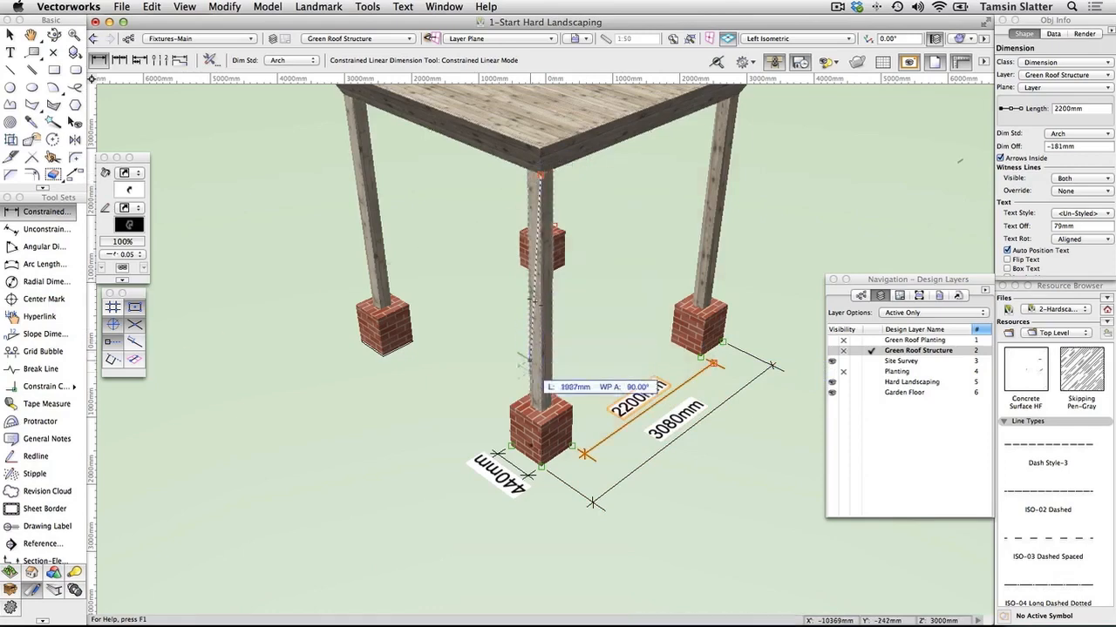
click(541, 408)
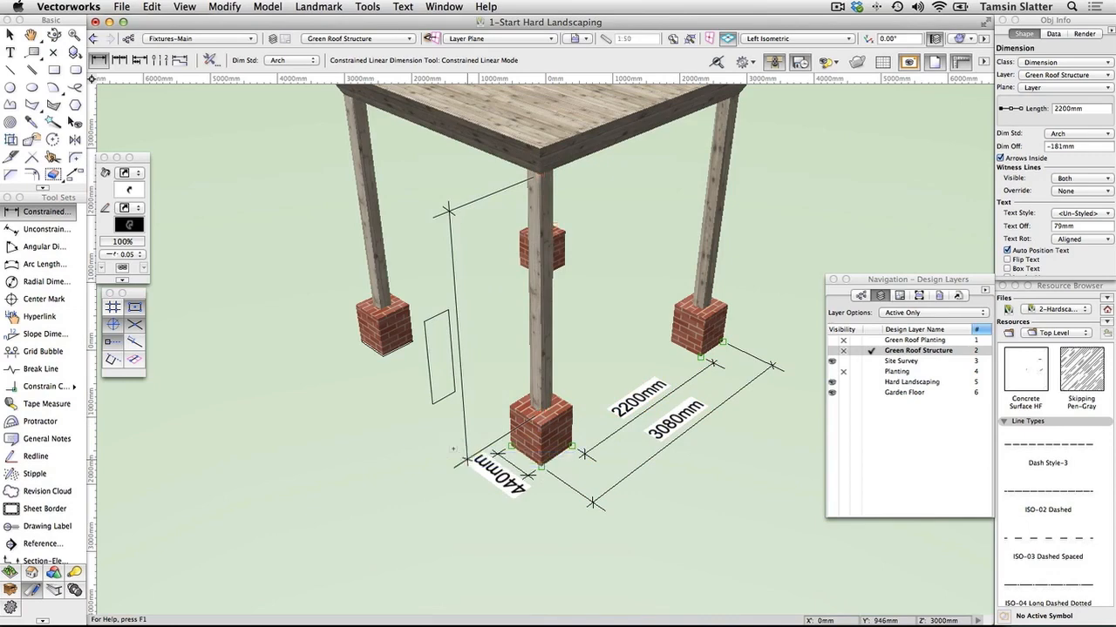
click(452, 448)
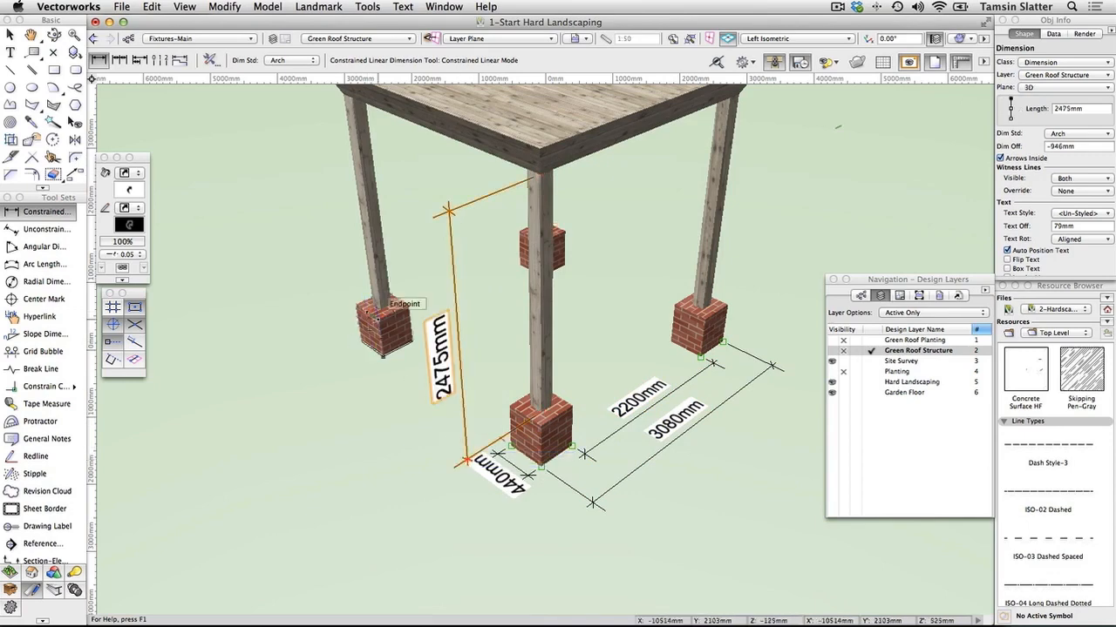
Dimension the height of the left-hand brick base, offset about 241 mm outward.
click(378, 317)
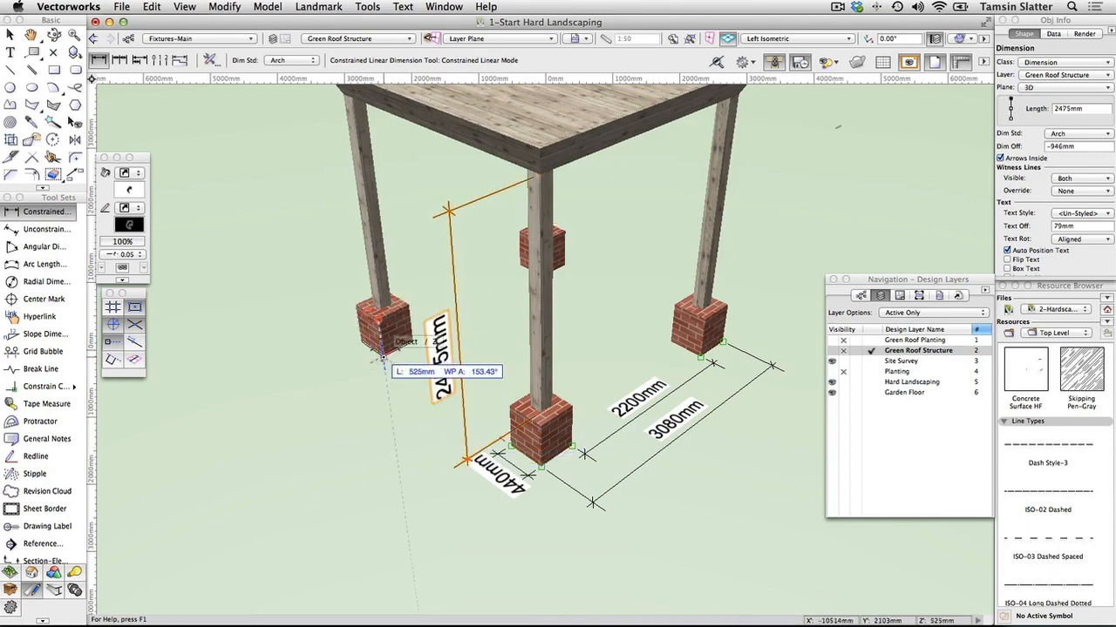
click(382, 357)
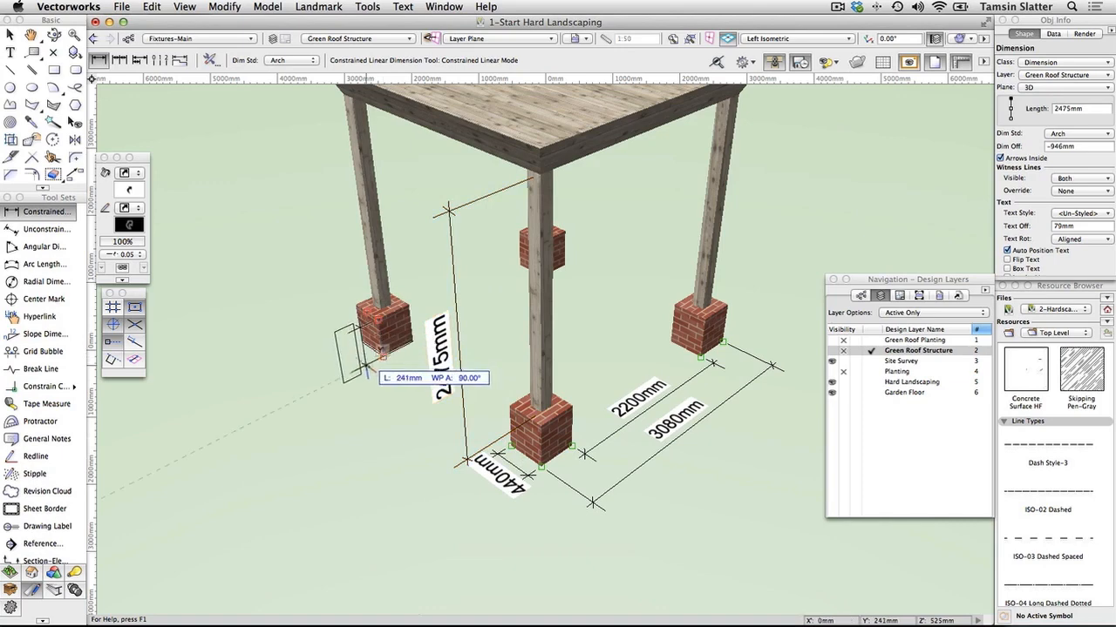
click(365, 367)
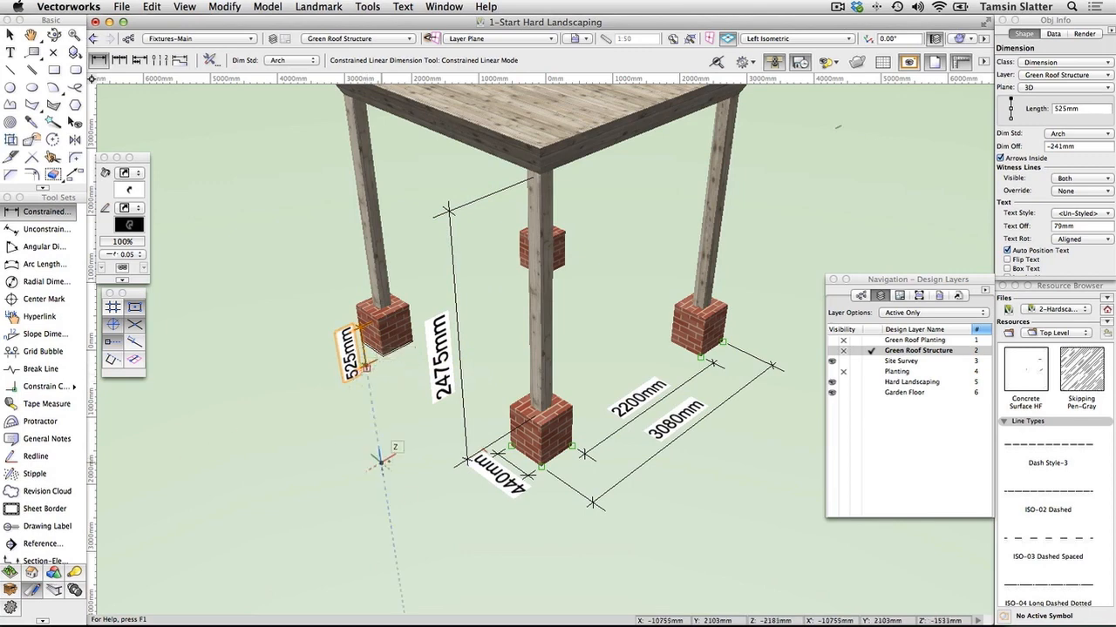
Make the Dimension class invisible to hide the dimensions on the structure.
key(space)
drag(388, 461, 394, 543)
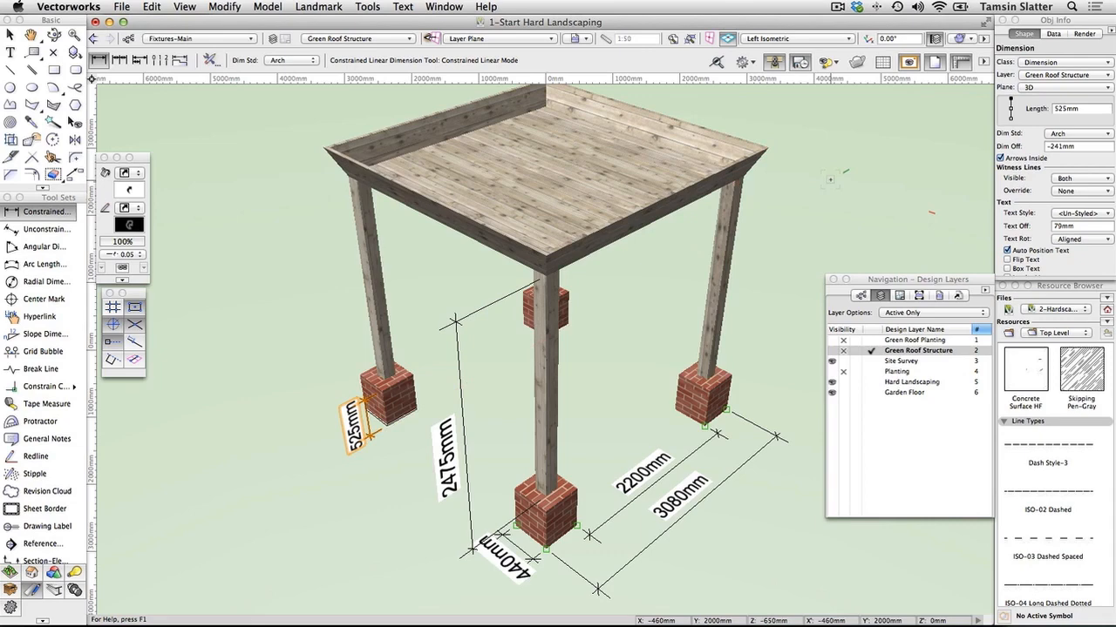
click(861, 296)
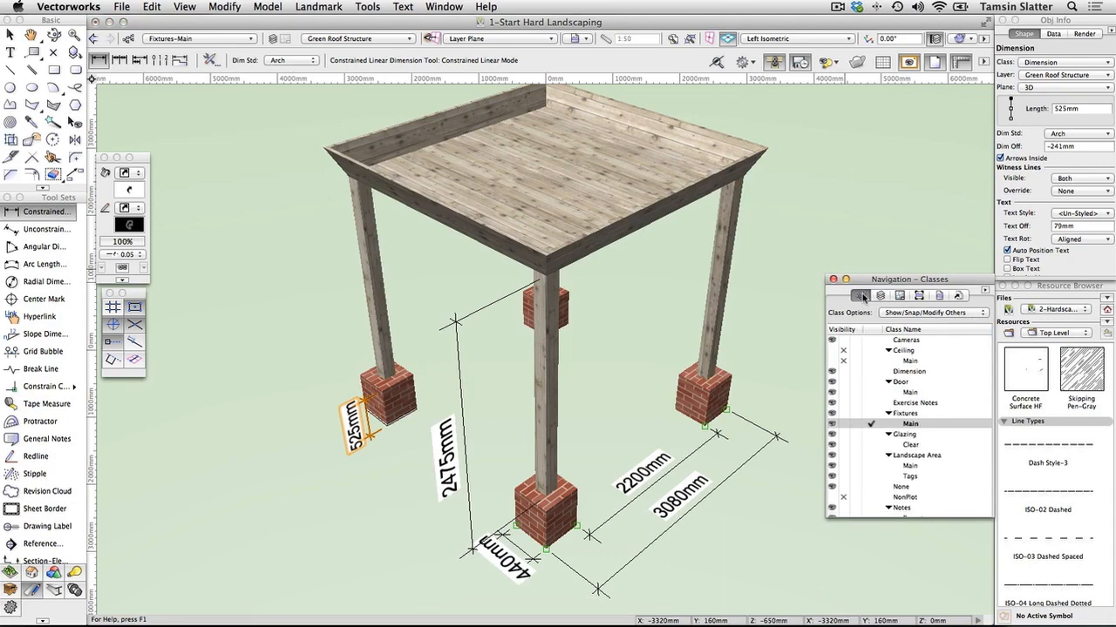
click(842, 372)
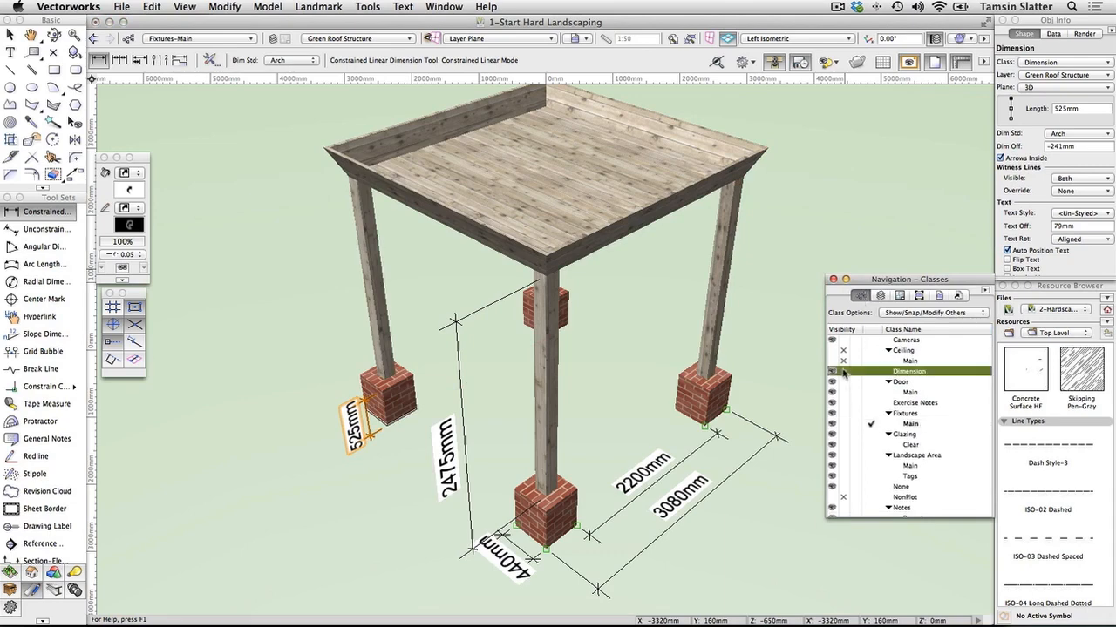
click(843, 372)
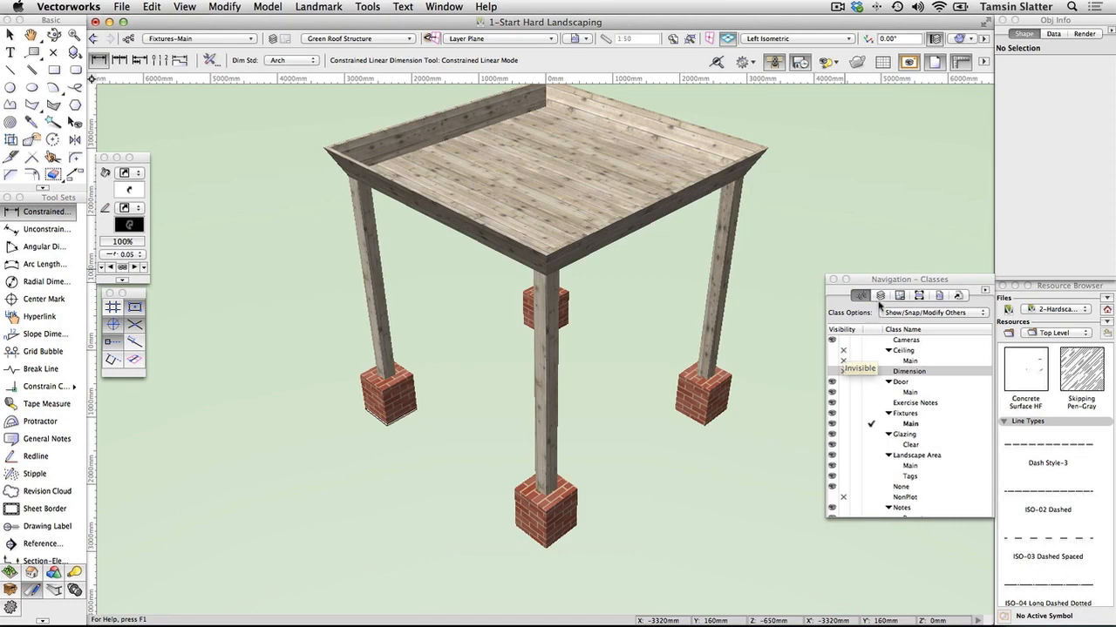
Set the design layer options to Show/Snap Others.
click(881, 296)
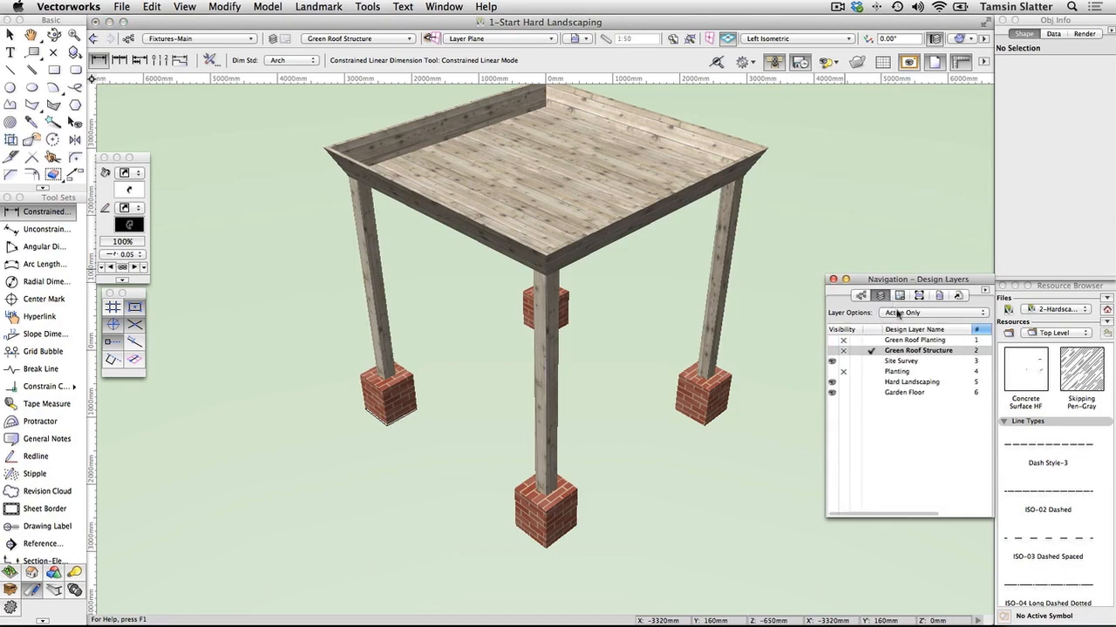
click(899, 313)
click(899, 350)
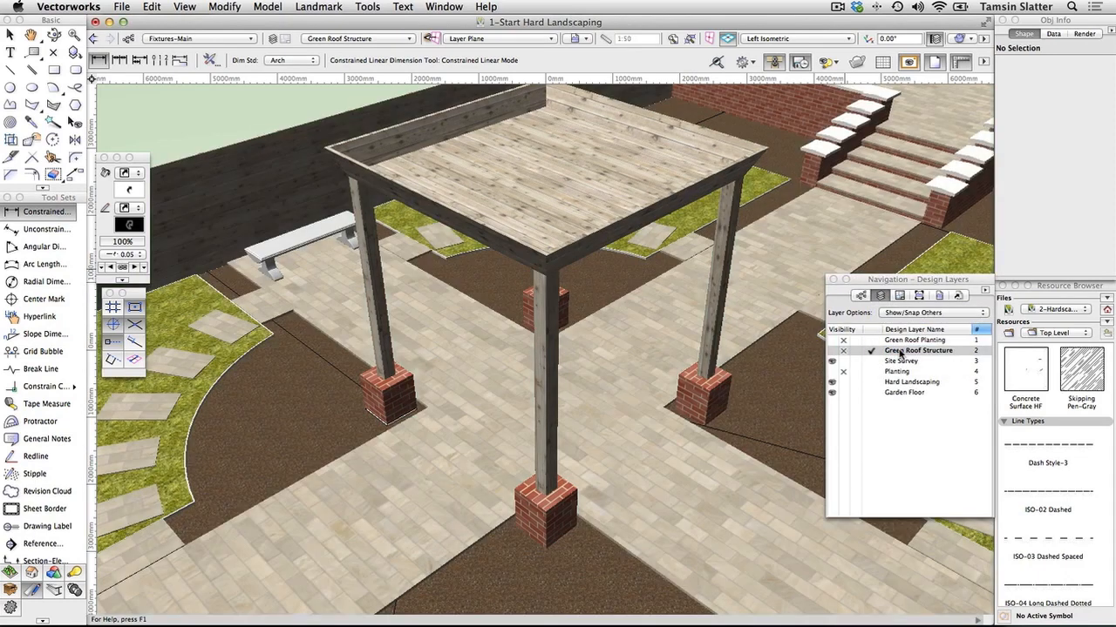
Switch the drawing to Top/Plan view and set the Green Roof Structure layer to visible.
click(846, 40)
click(834, 55)
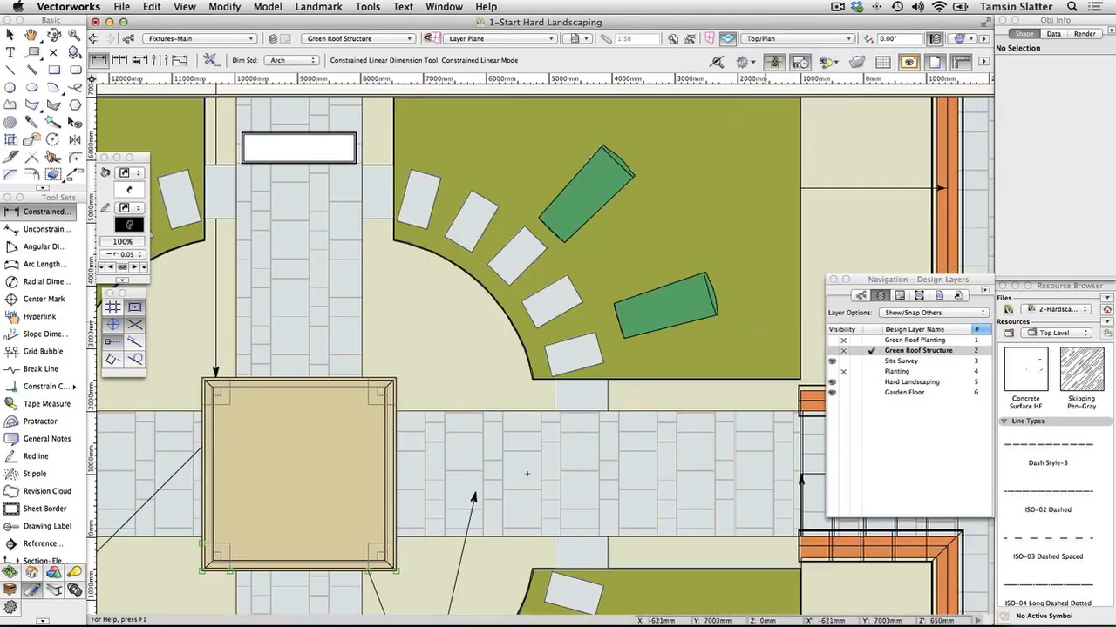
scroll(709, 374, down, 2)
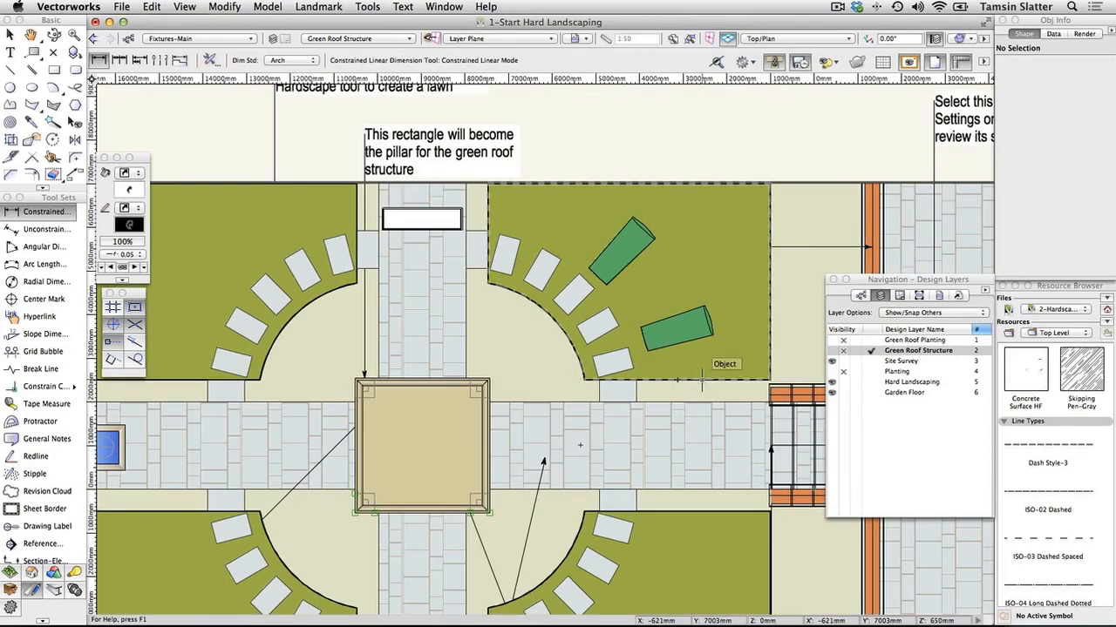
scroll(778, 231, down, 2)
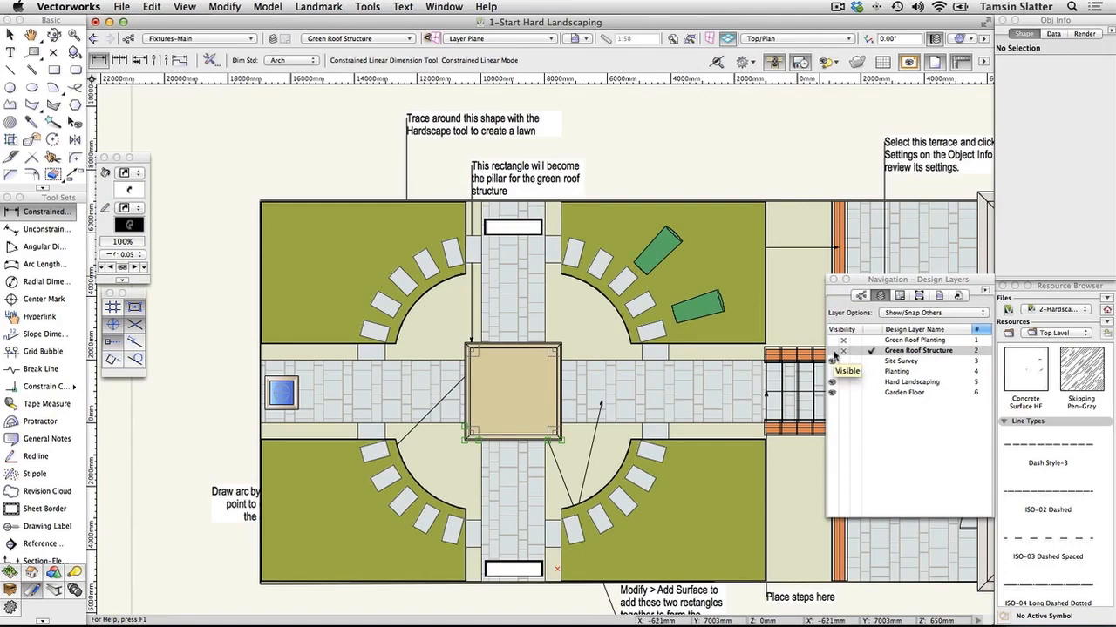
click(832, 352)
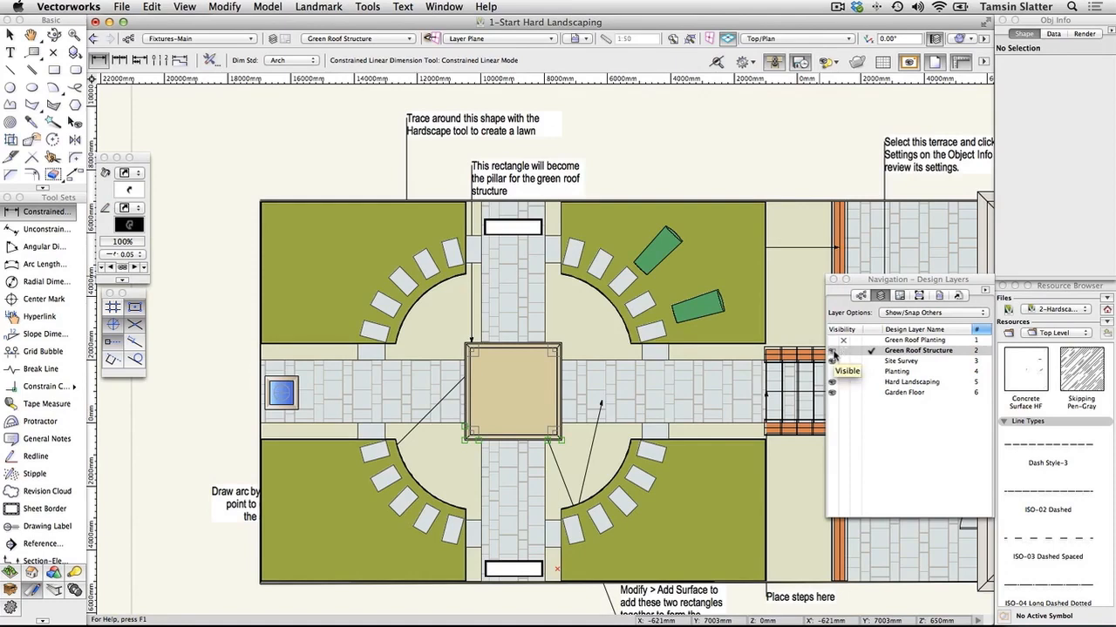